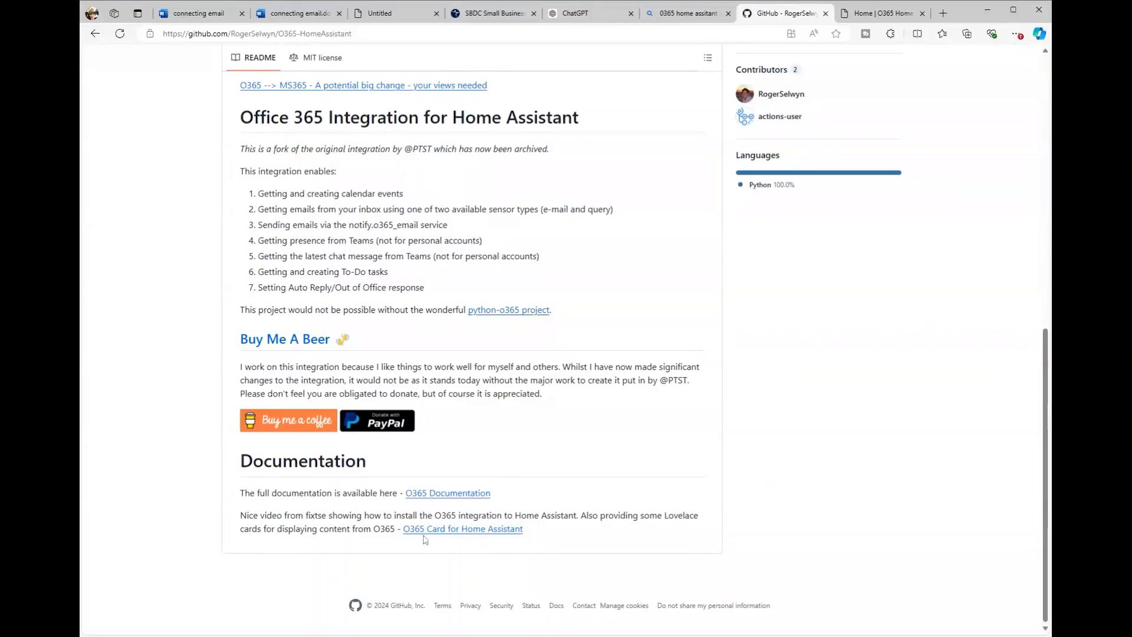
Step: Open the o365-card repository on GitHub and follow its Installation link to HACS on My
click(415, 530)
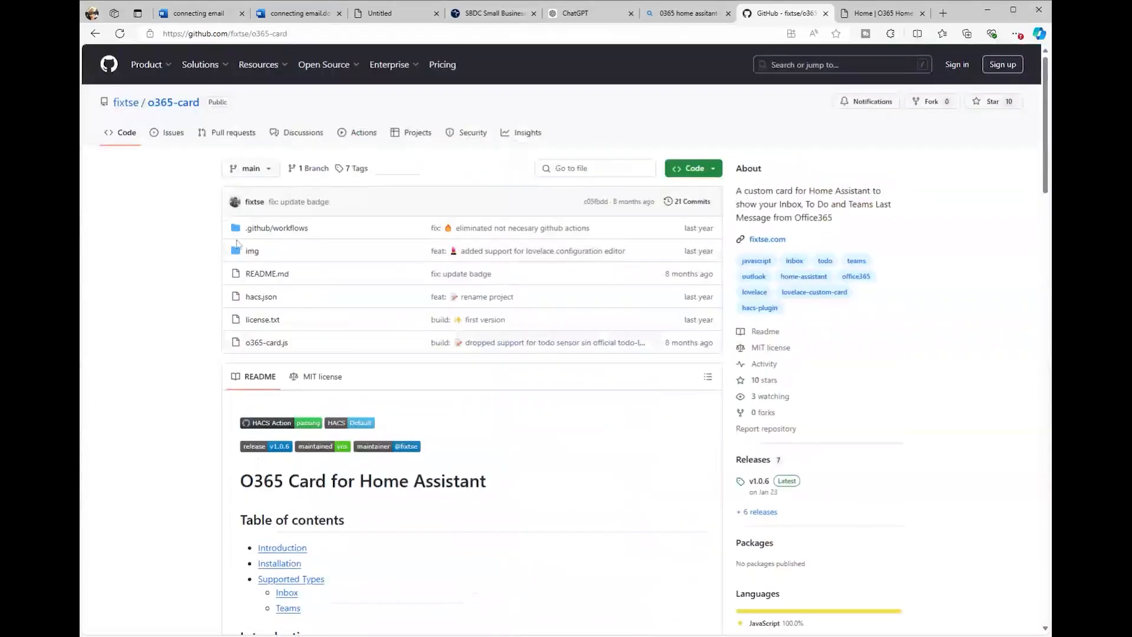
scroll(630, 420, down, 10)
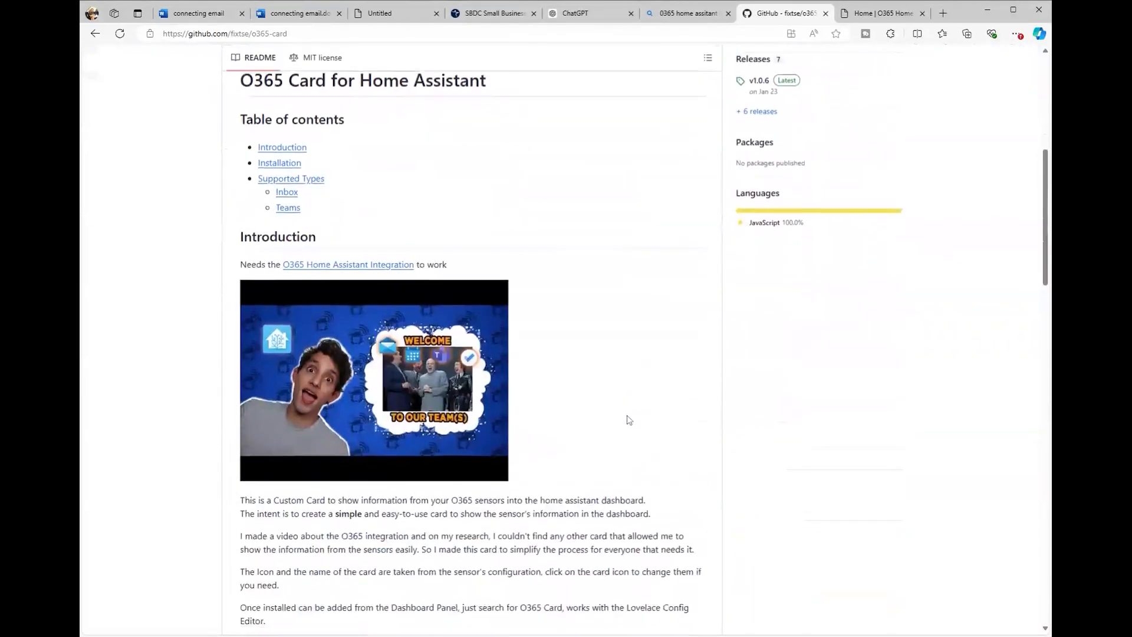
scroll(631, 413, down, 5)
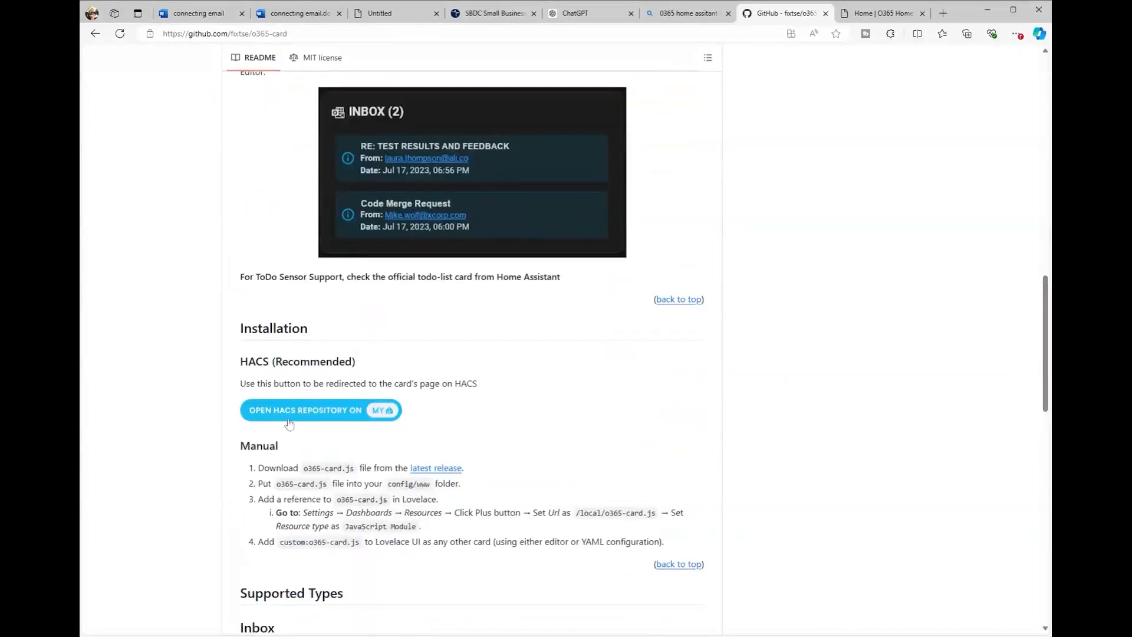
click(248, 417)
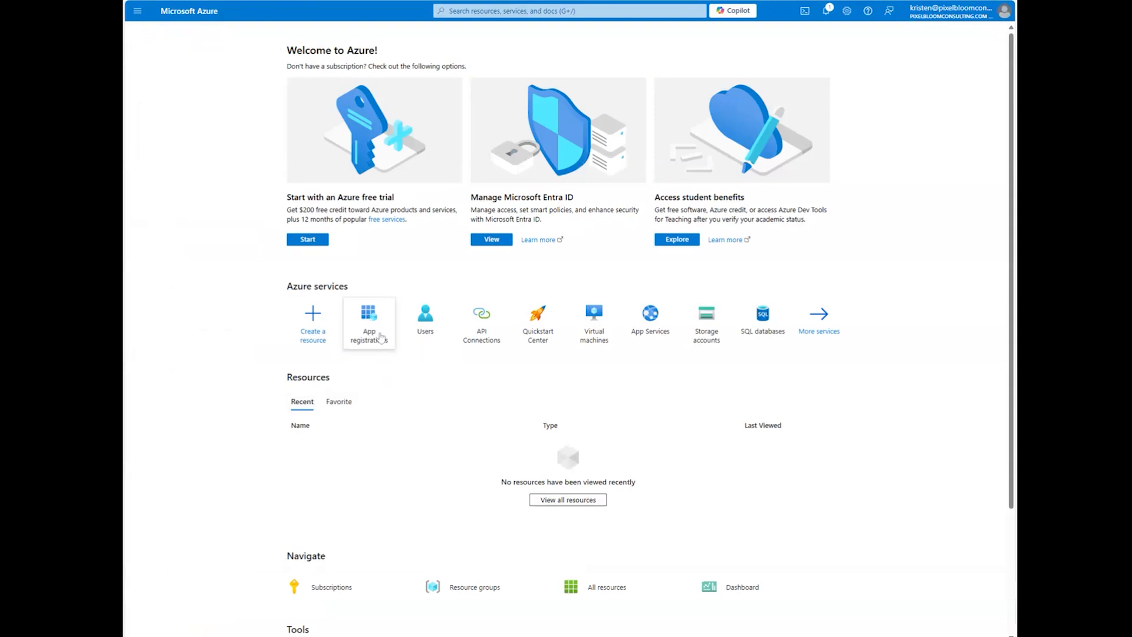
Step: Find and open the App registrations service in the Azure portal
click(530, 11)
text(app regi)
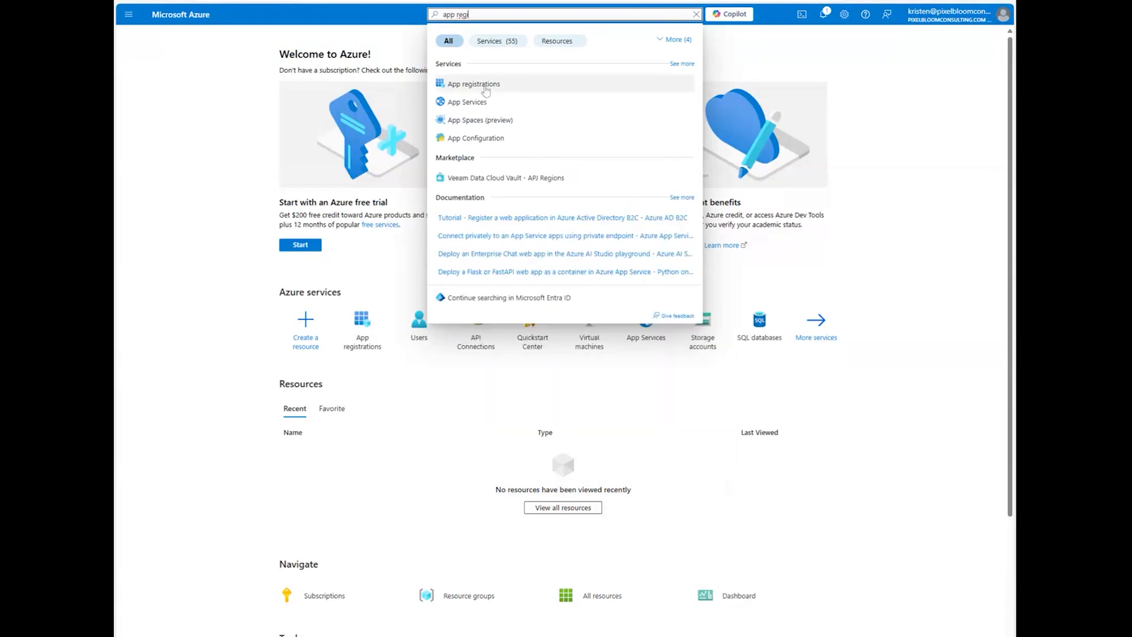
click(496, 85)
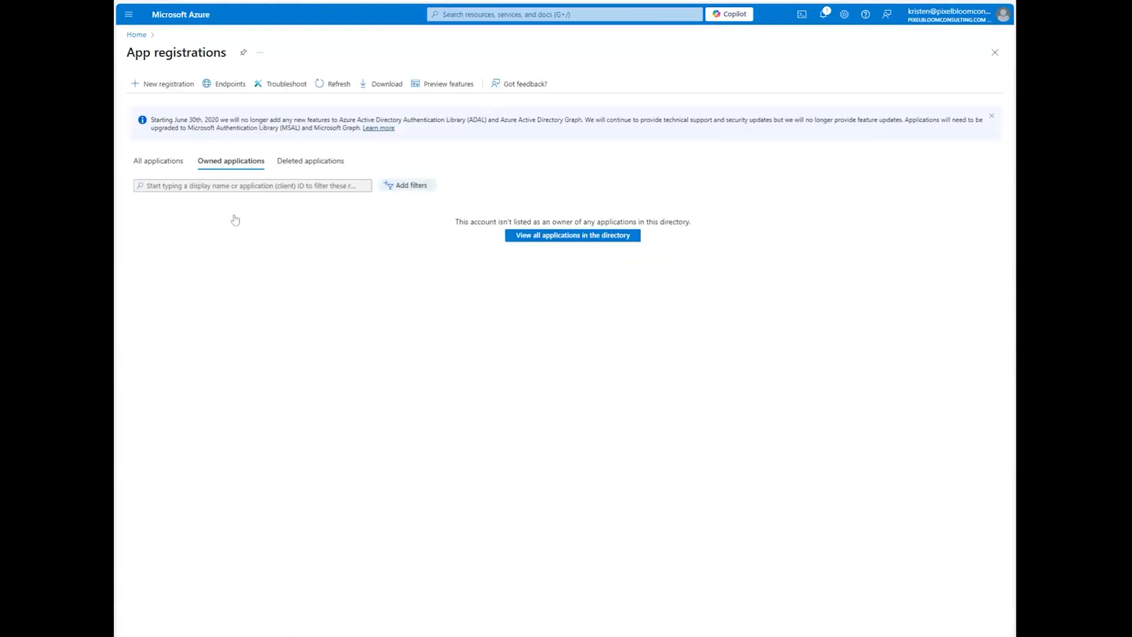
Step: Register 'Home Assistant' for organizational and personal accounts with the nativeclient Web redirect URI
click(164, 84)
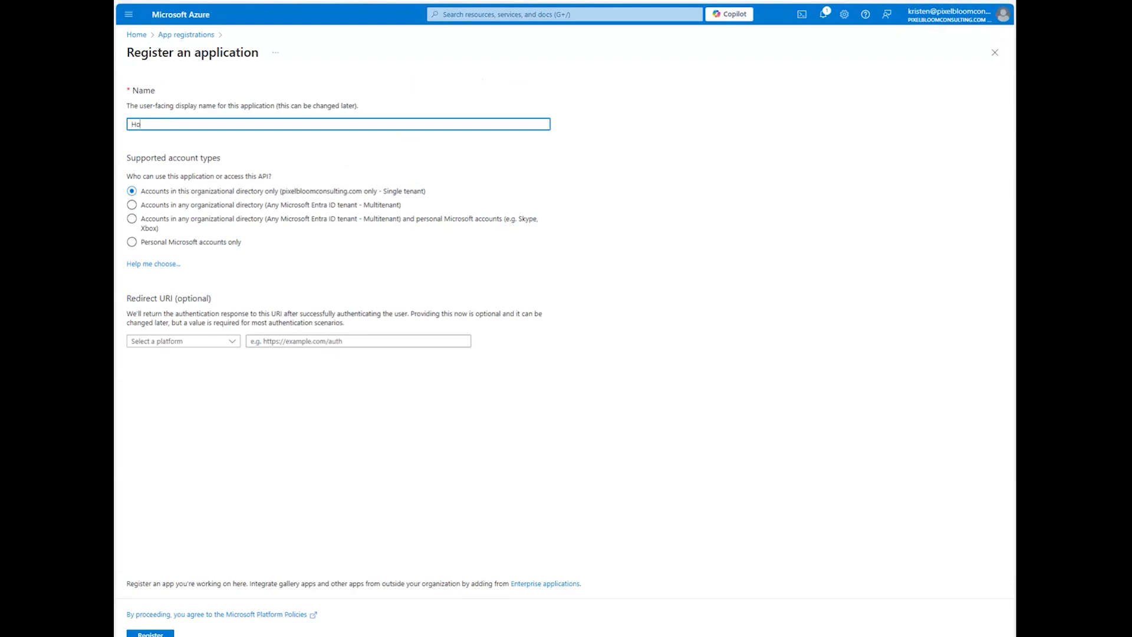
text(Home Ass)
text(istant)
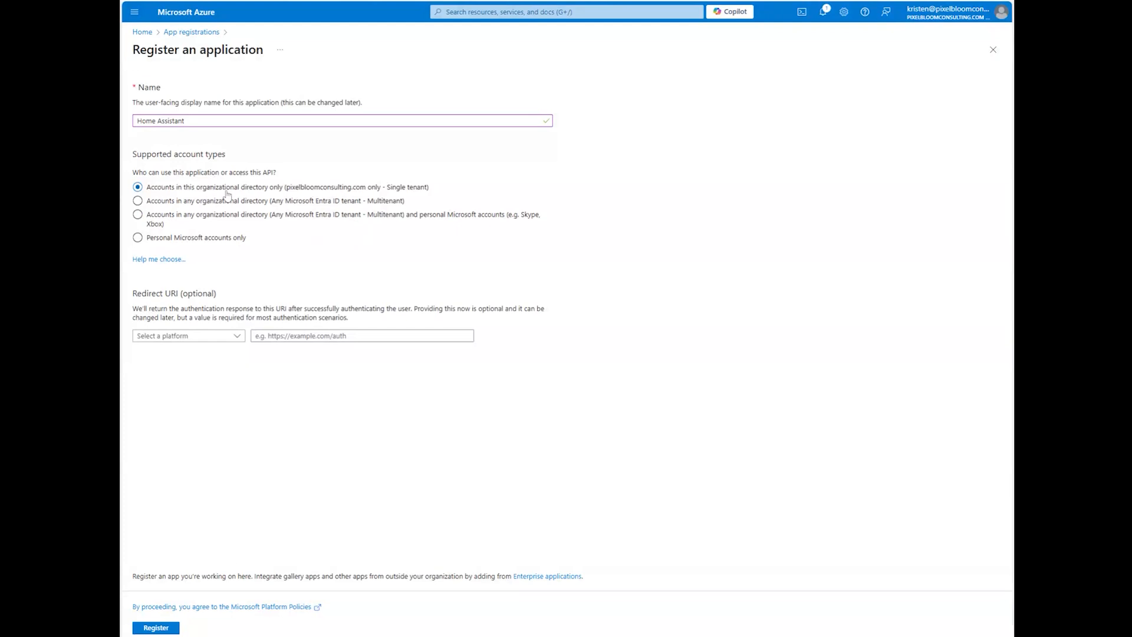
click(228, 227)
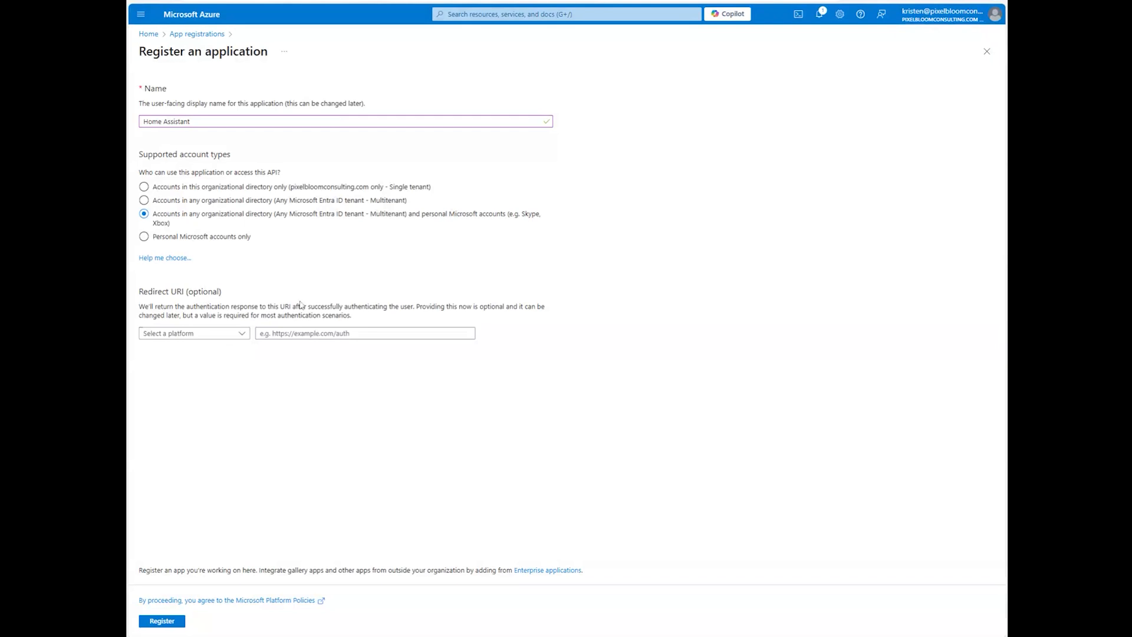
click(365, 333)
text(https://login.microsoftonline.com/common/oauth2/nativeclient)
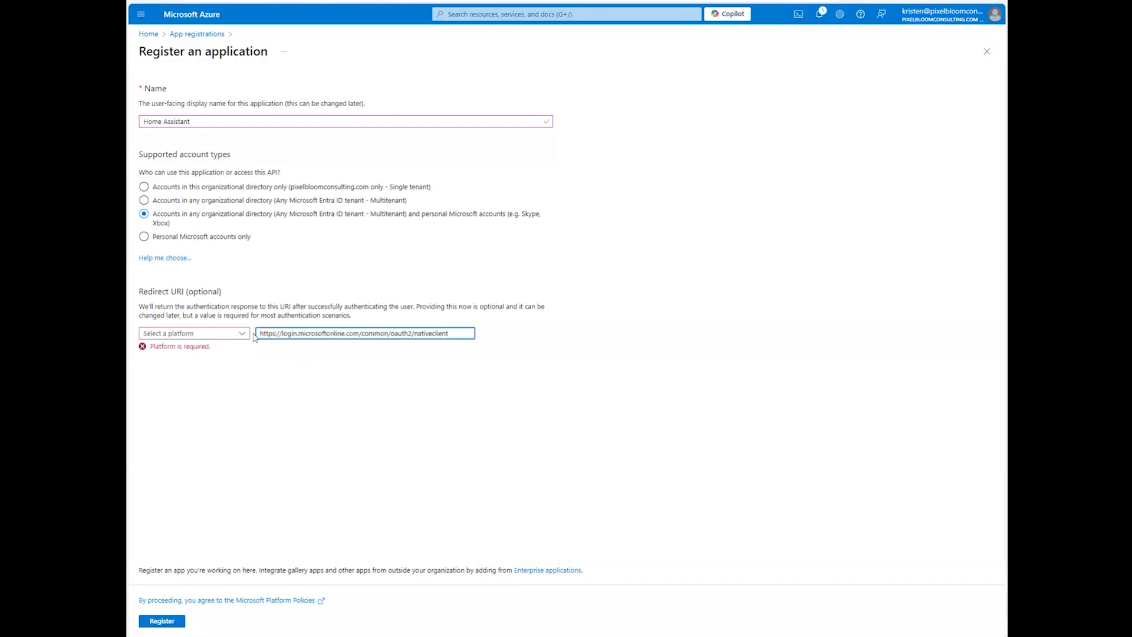
click(241, 334)
click(208, 366)
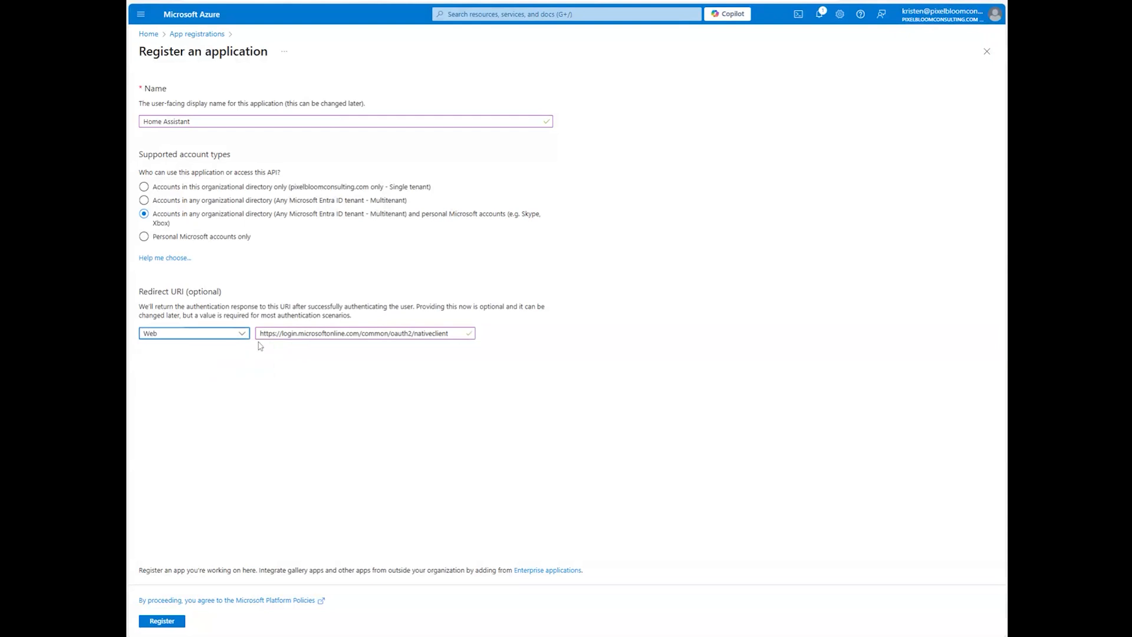
key(Tab)
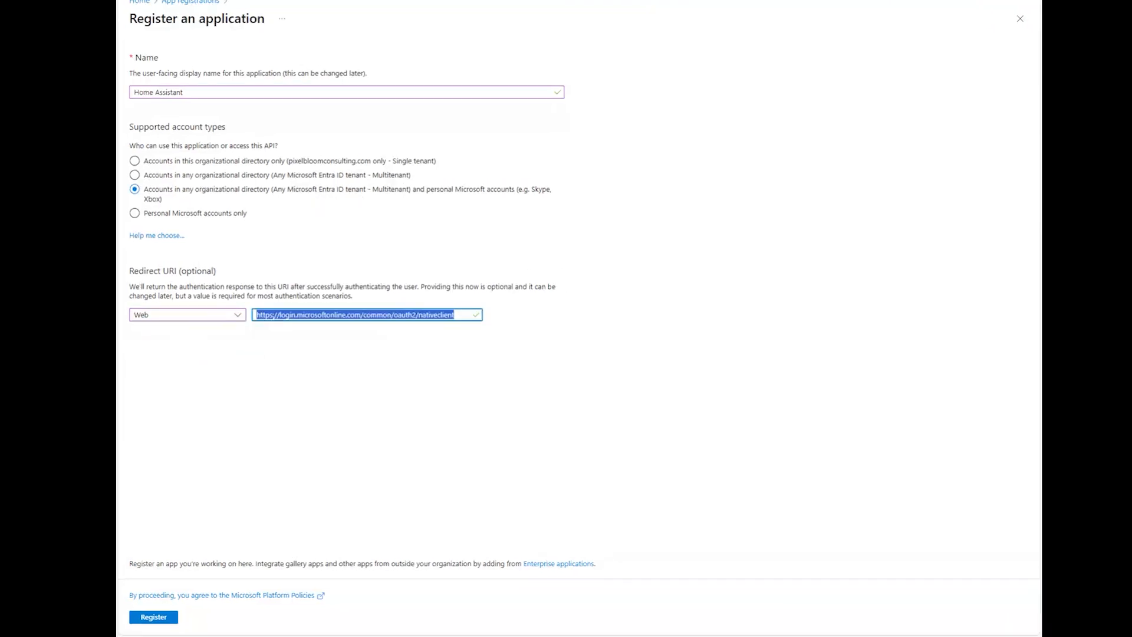
click(152, 616)
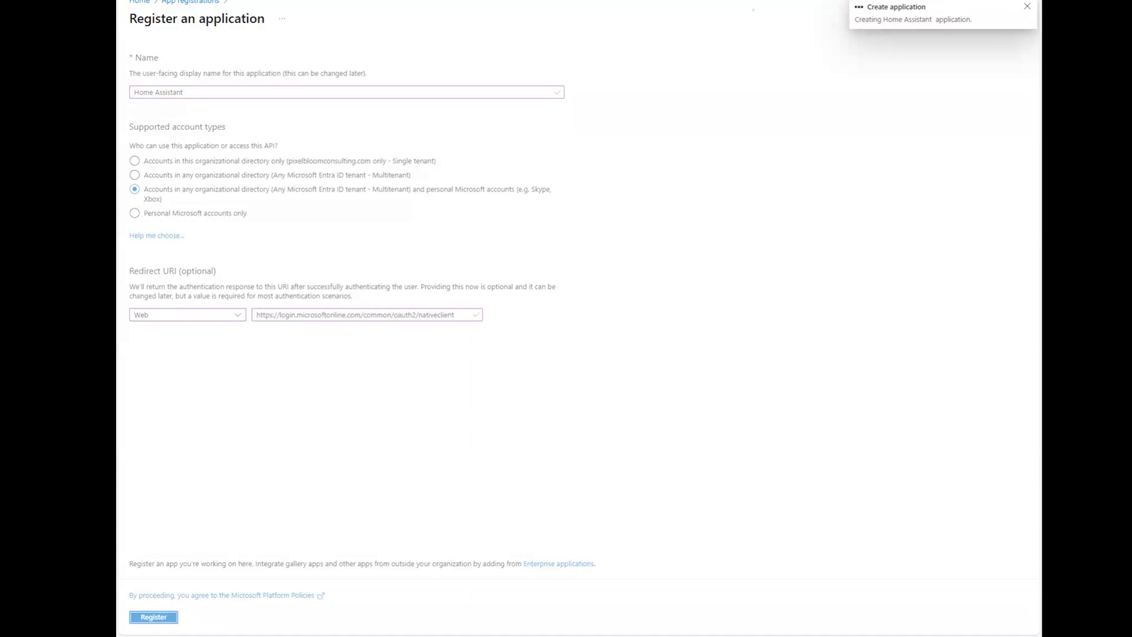
Step: Add all five delegated Microsoft Graph Calendars permissions, Calendars.Read through Calendars.ReadWrite.Shared
click(429, 516)
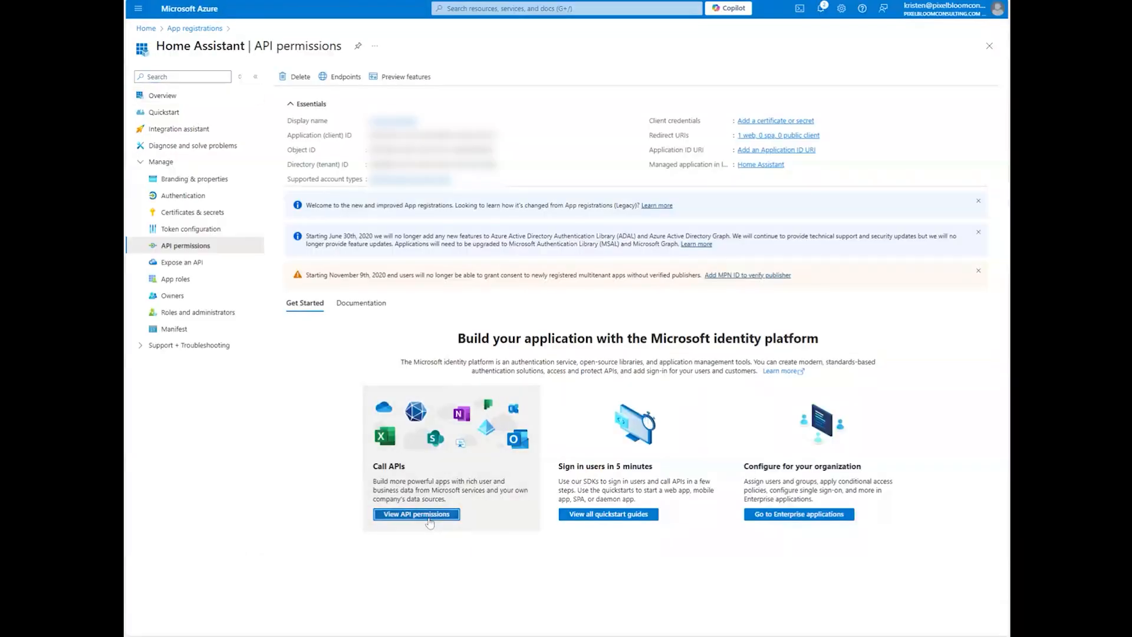
click(327, 262)
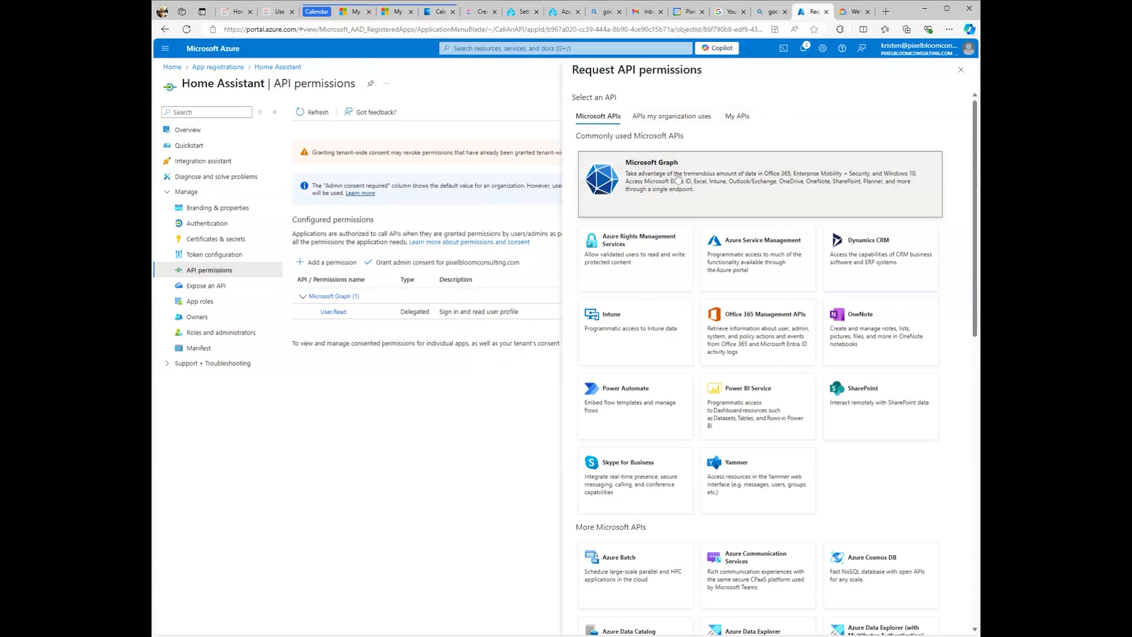
click(640, 178)
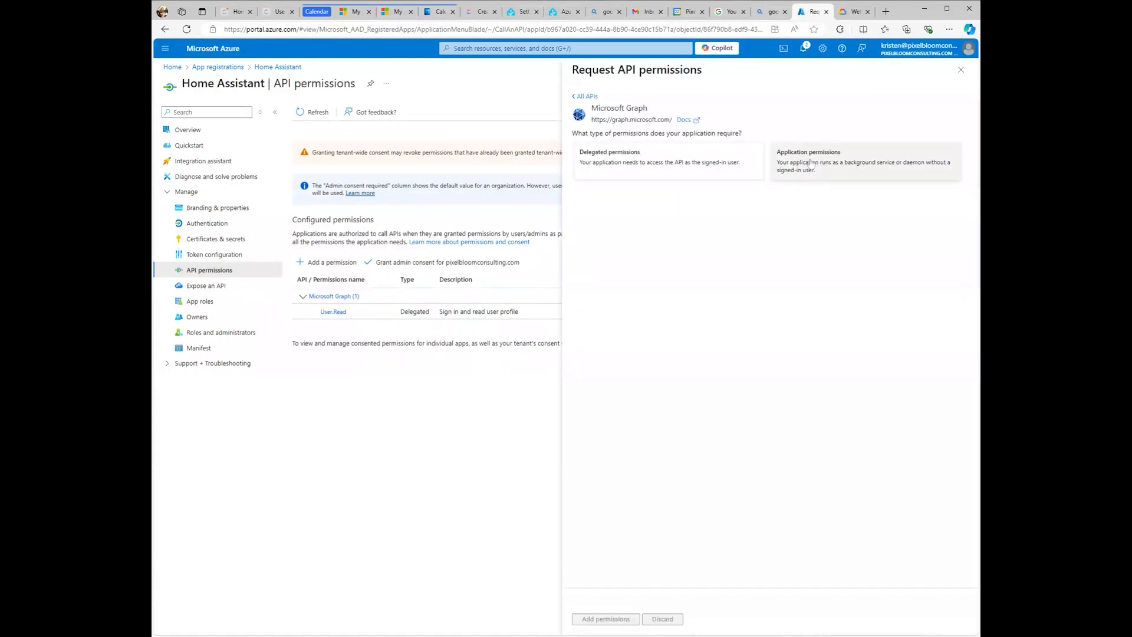
click(710, 169)
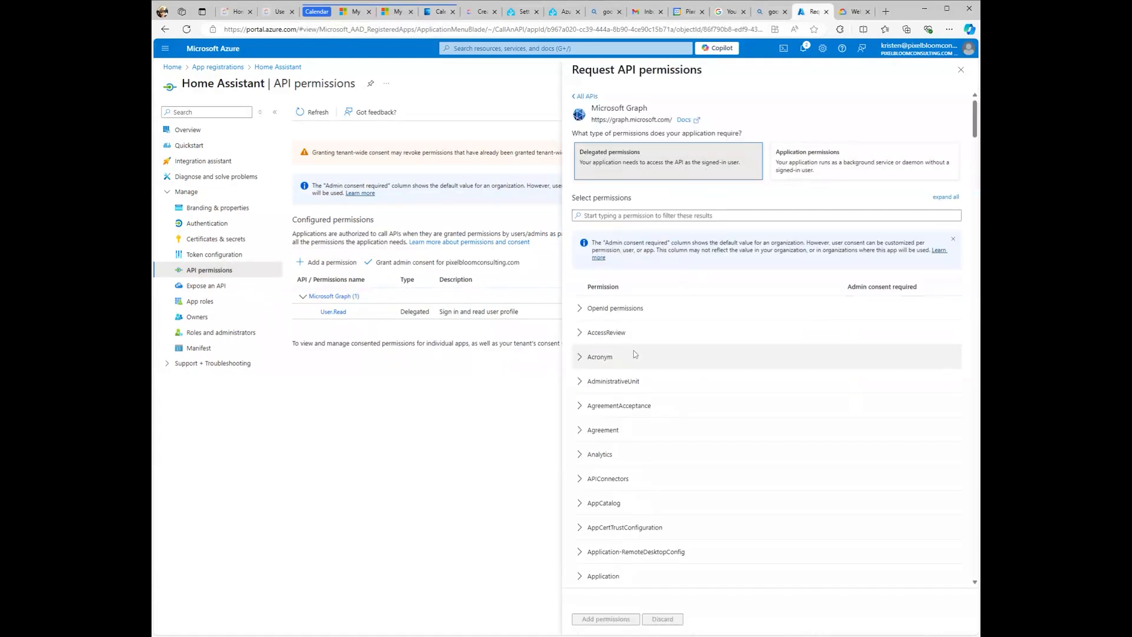
scroll(649, 383, down, 5)
scroll(669, 420, down, 5)
click(668, 409)
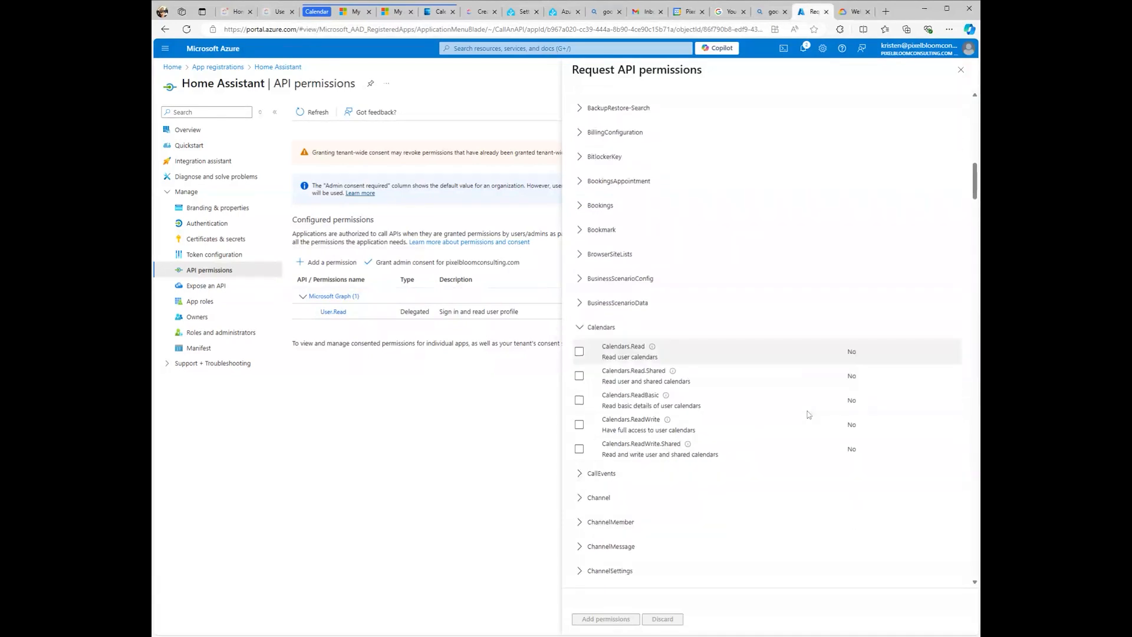
click(580, 334)
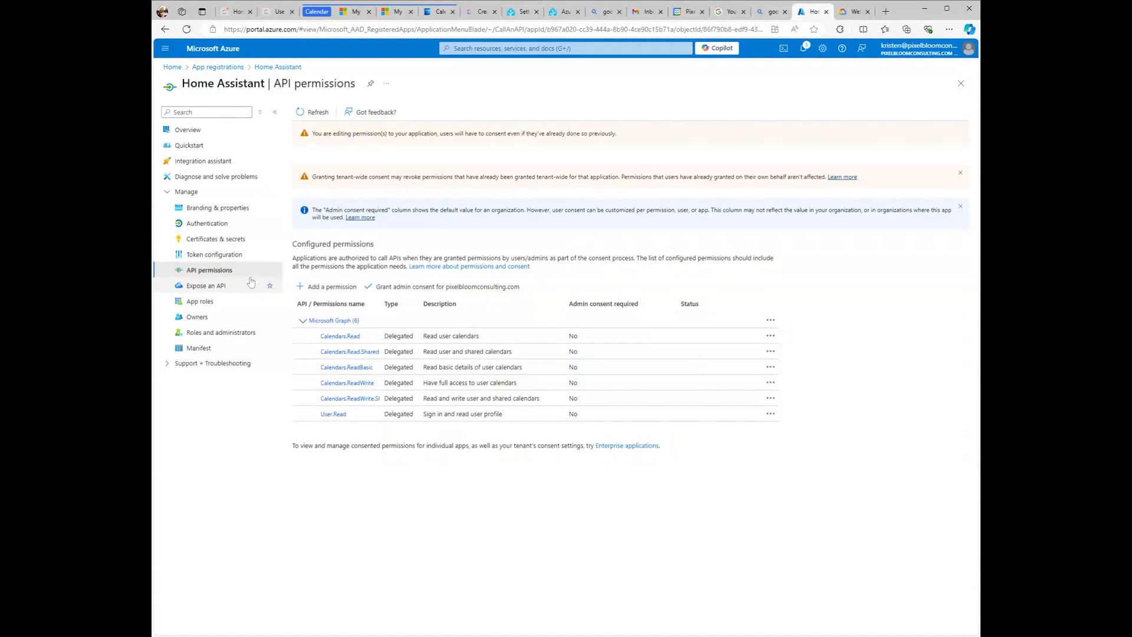
Step: Create a new client secret described as 'Home Assistant' under Certificates & secrets
click(243, 240)
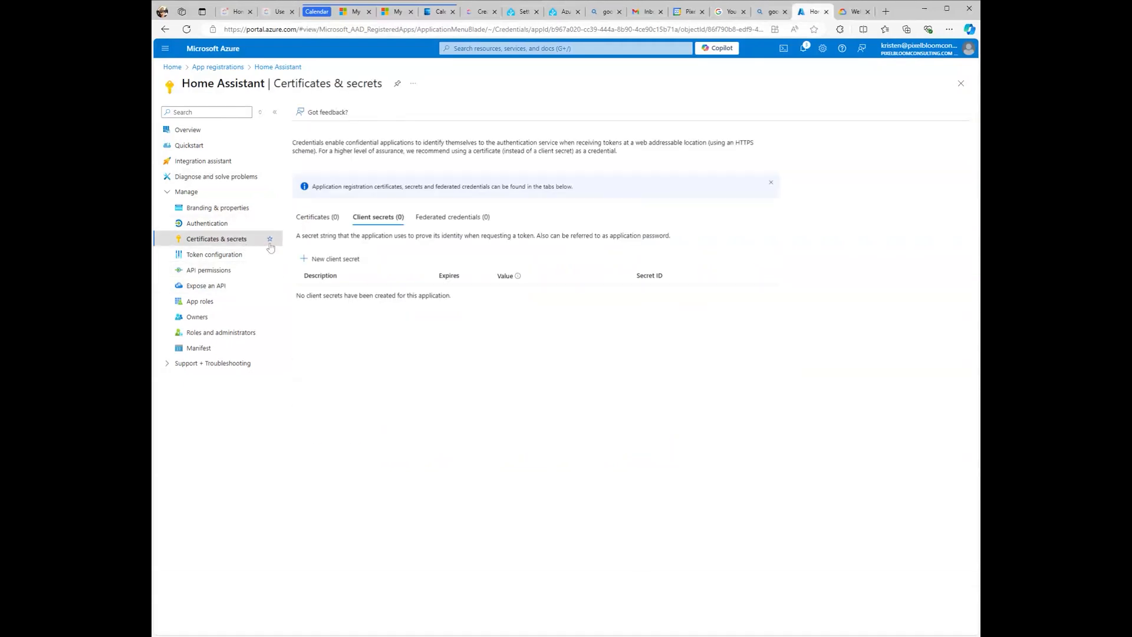
click(334, 258)
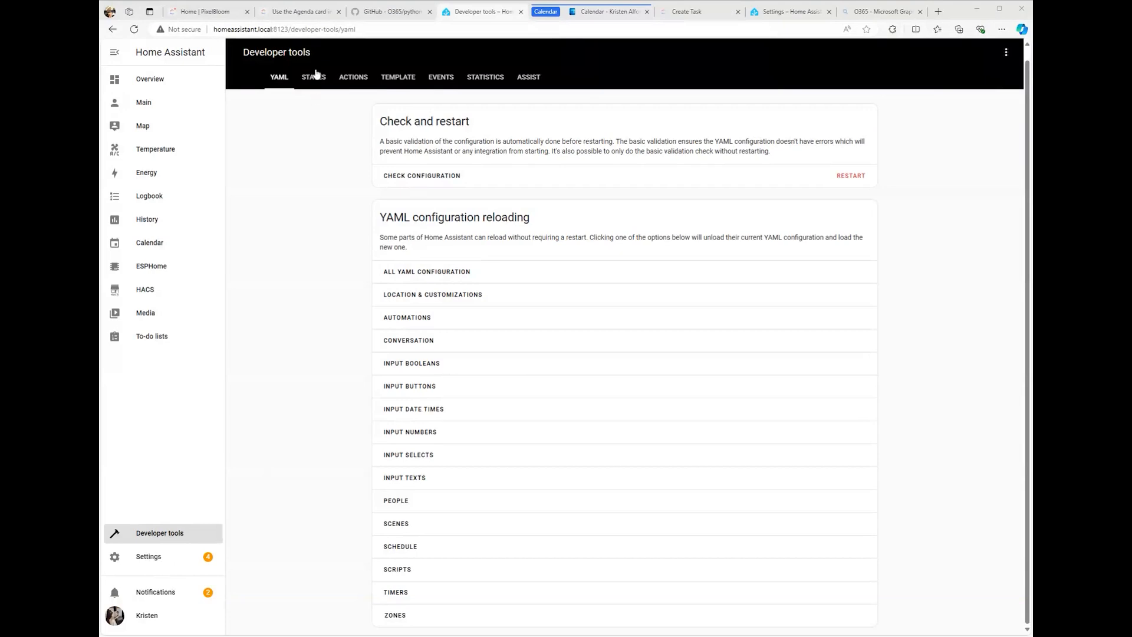
Step: Save the o365 accounts block with client ID and secret in configuration.yaml via the File editor add-on
click(177, 554)
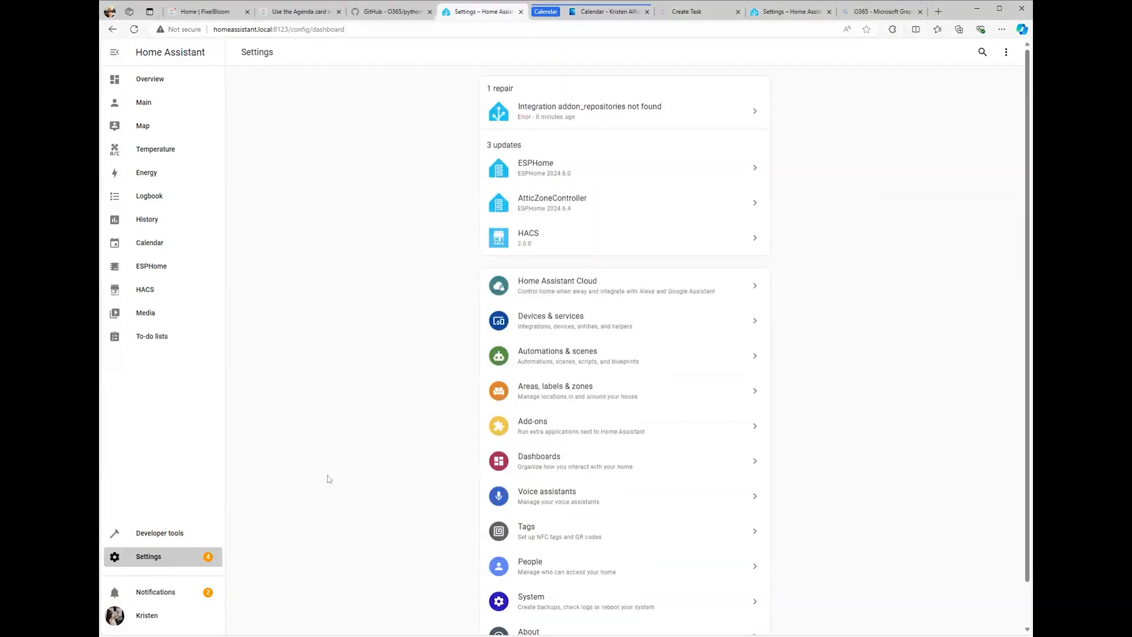
click(566, 437)
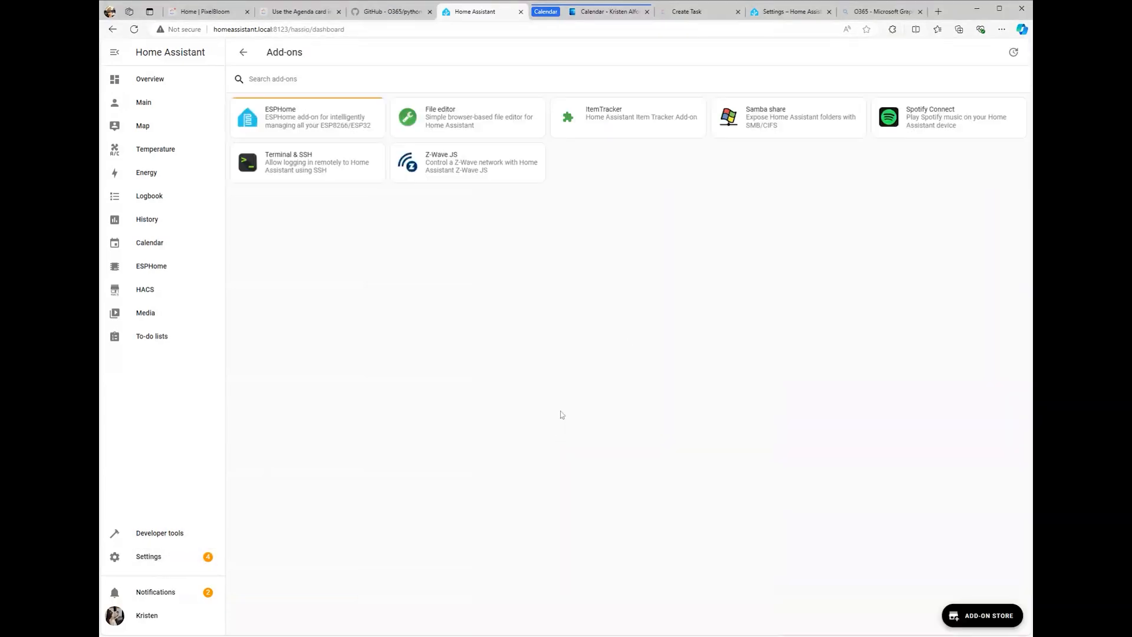
click(462, 115)
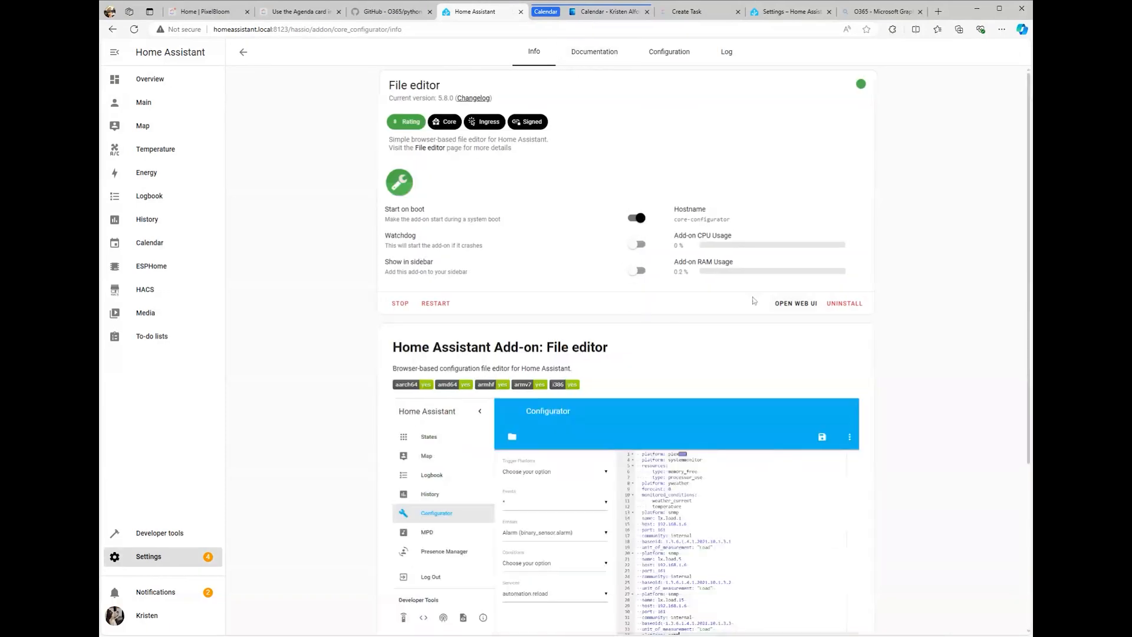
click(801, 304)
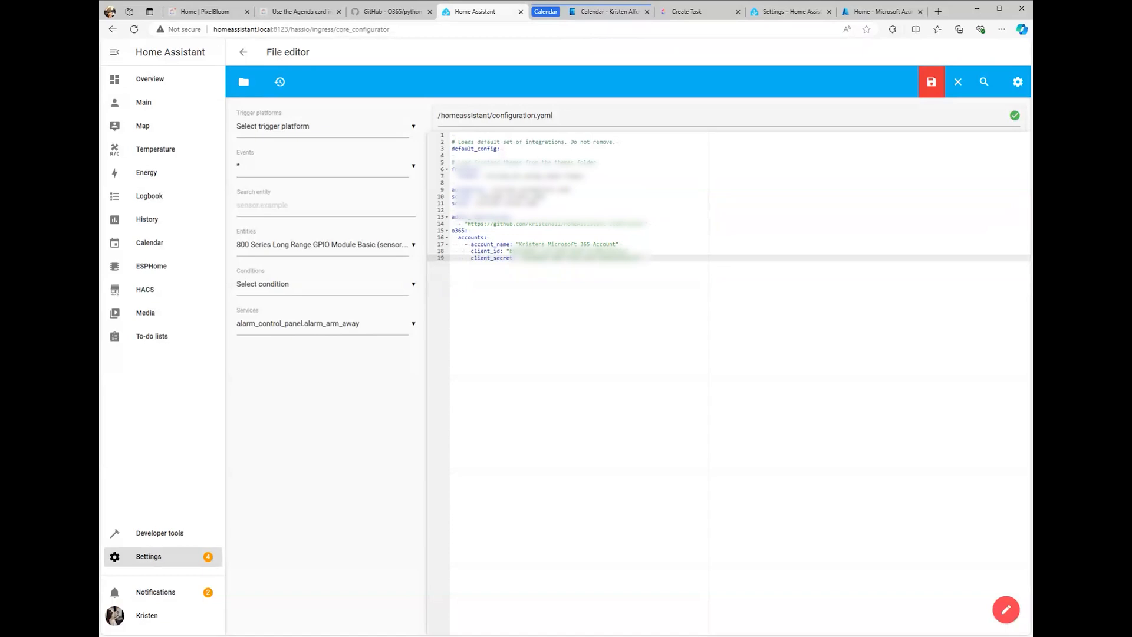
click(931, 84)
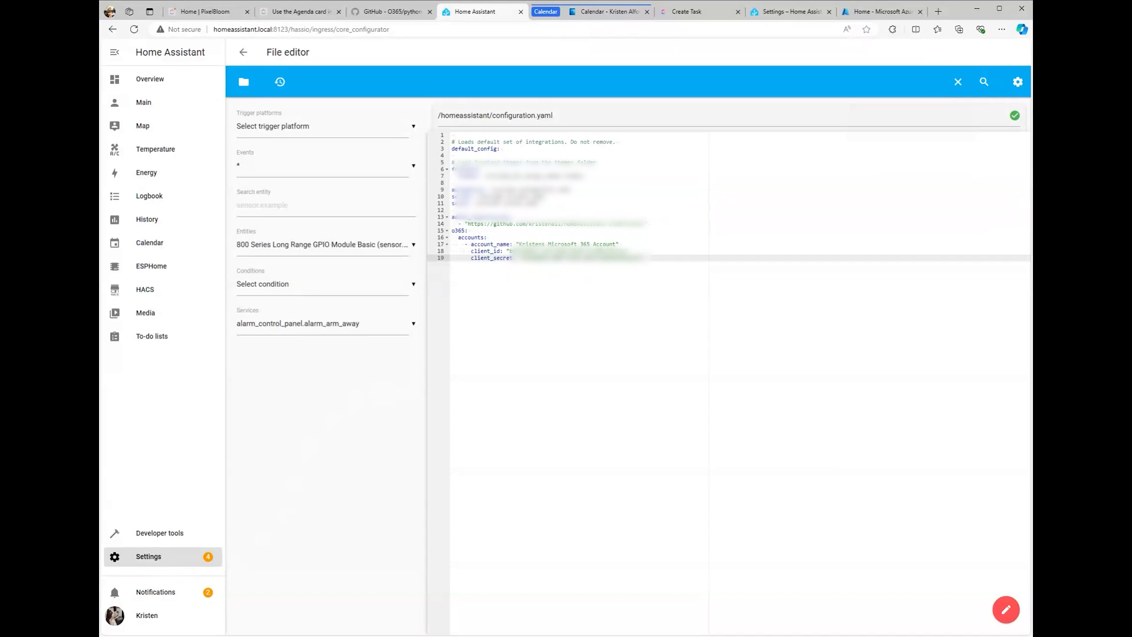
click(171, 540)
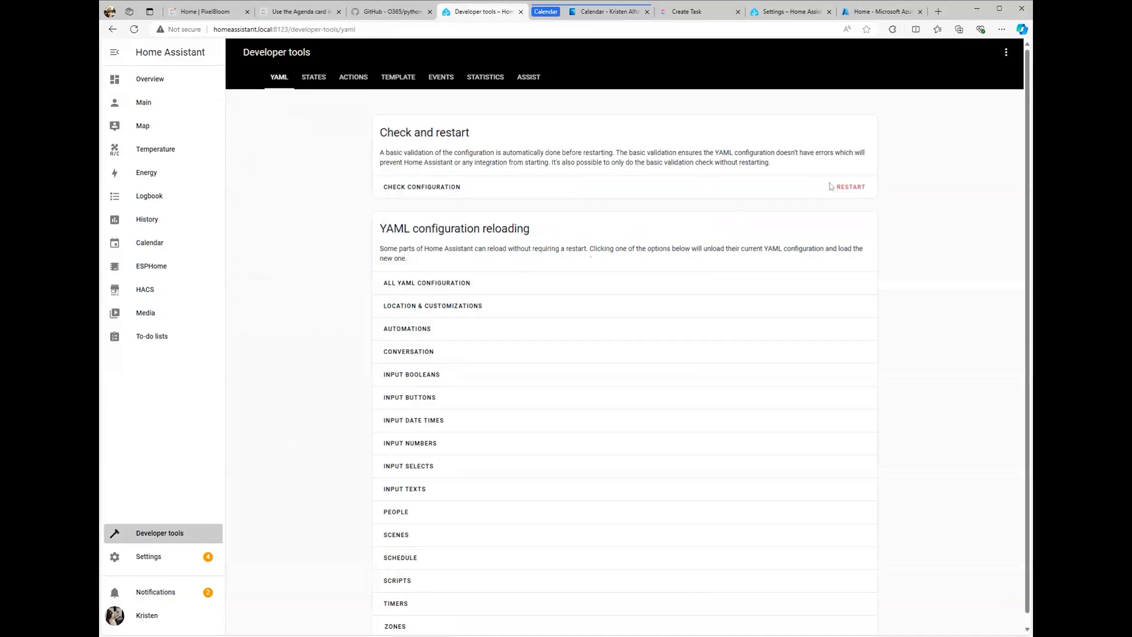
Step: Do a full restart of Home Assistant from Developer tools > YAML
click(850, 187)
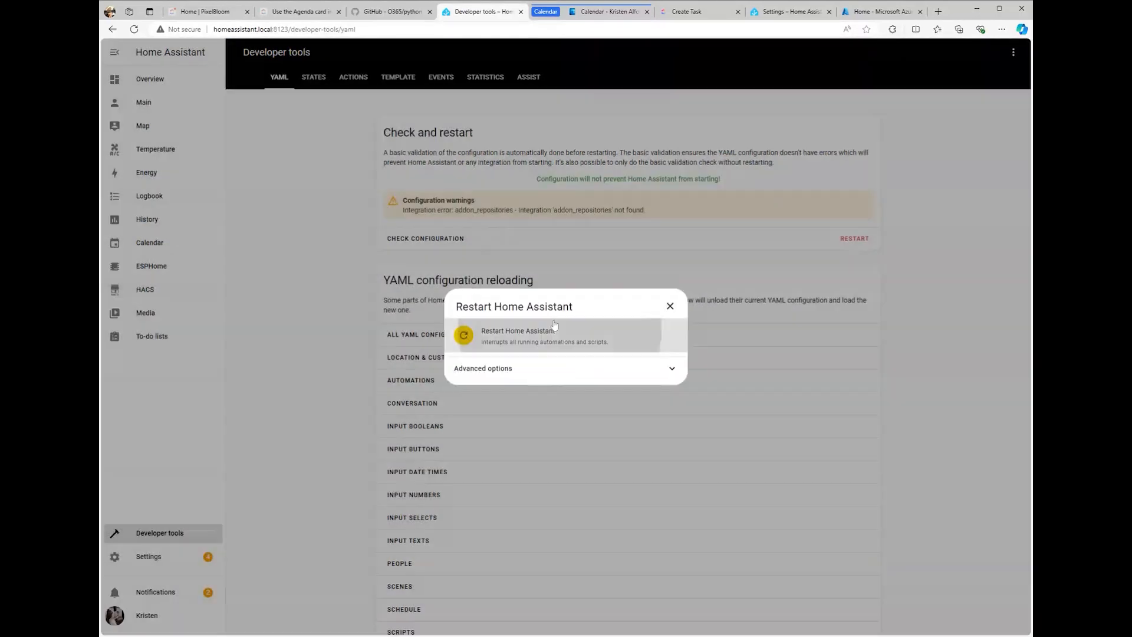
click(555, 327)
click(647, 372)
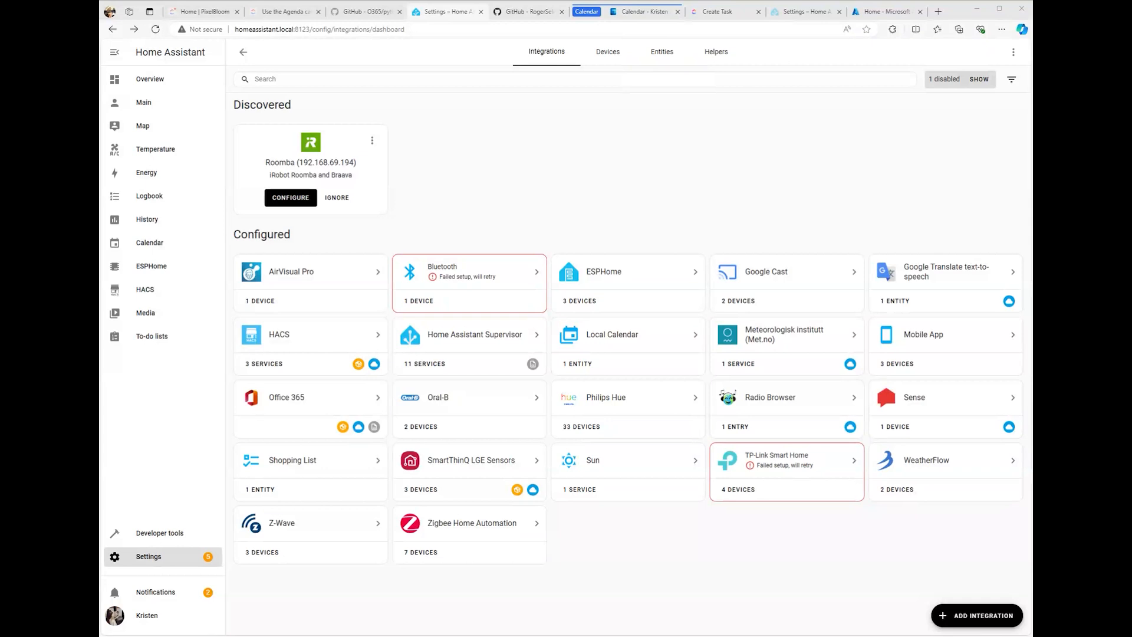
Step: Link the O365 account from the Authorization Required repair by signing in and submitting the returned URL
click(135, 559)
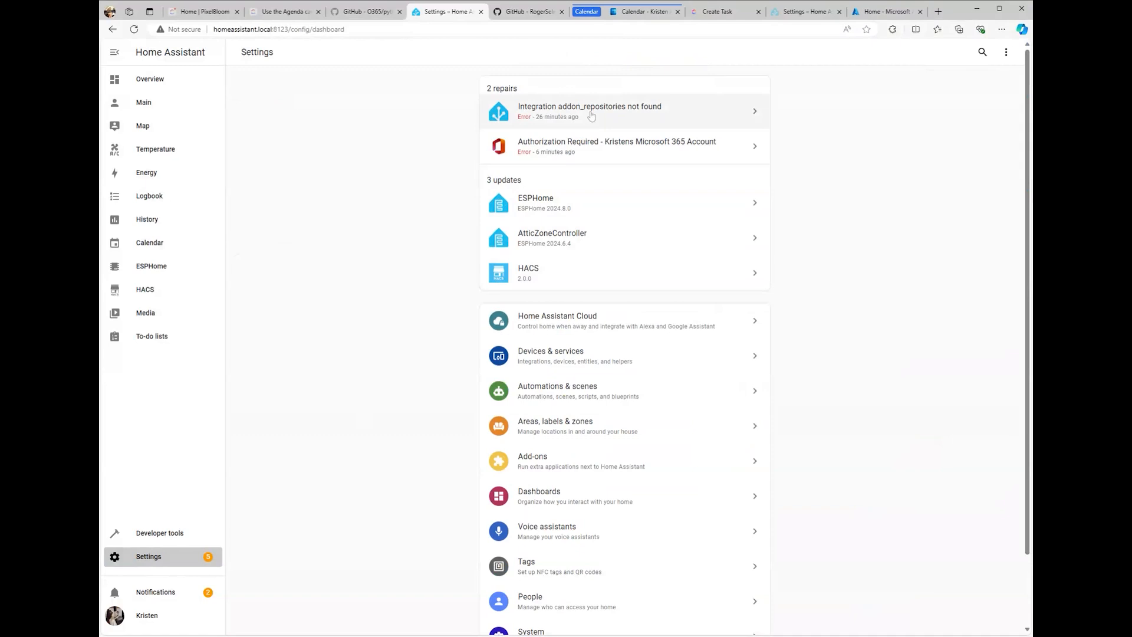
click(604, 150)
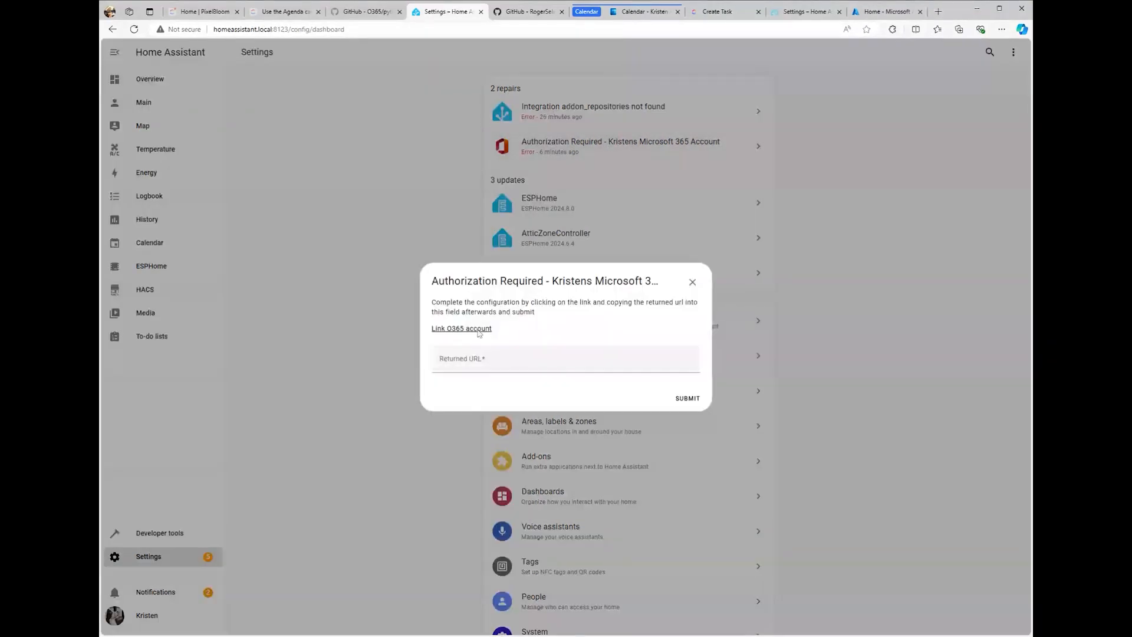
click(449, 328)
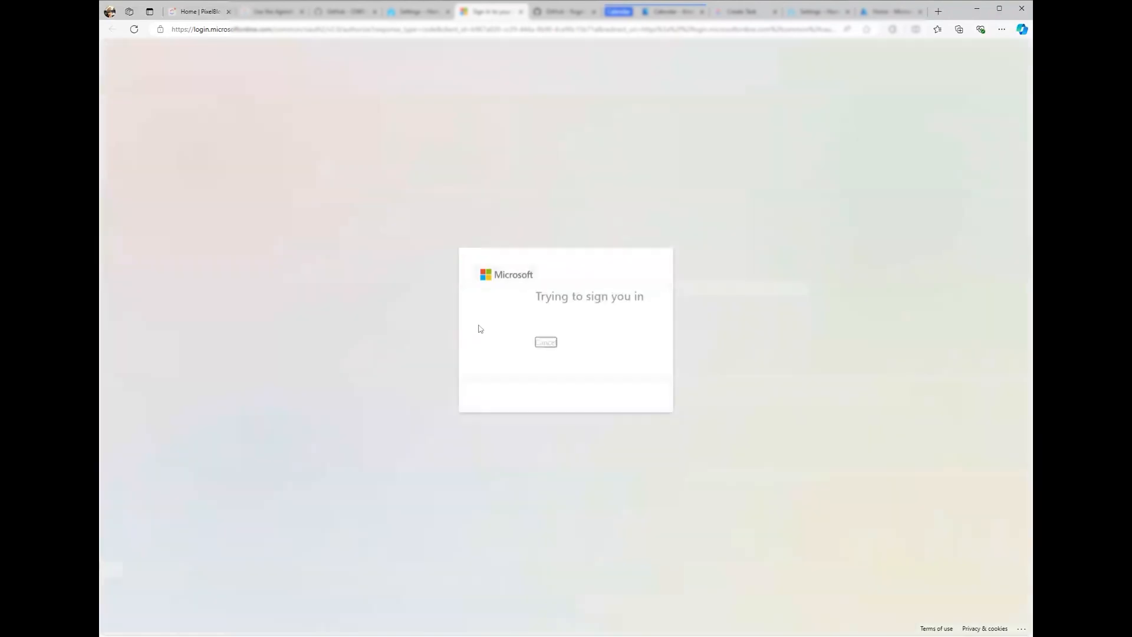
click(581, 348)
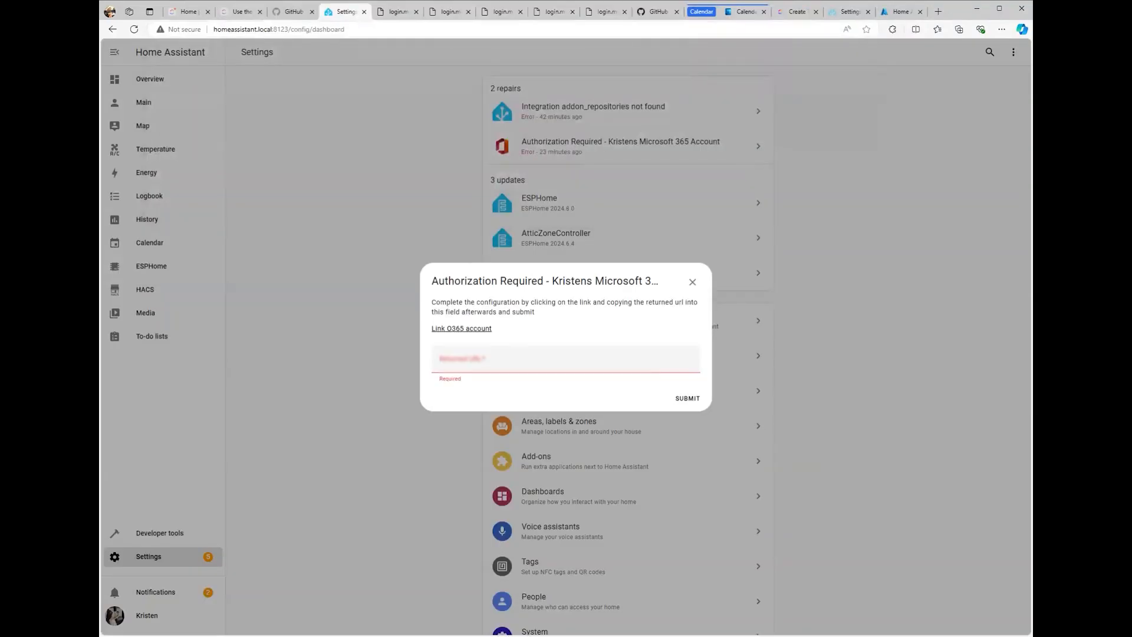
click(543, 356)
key(ctrl+v)
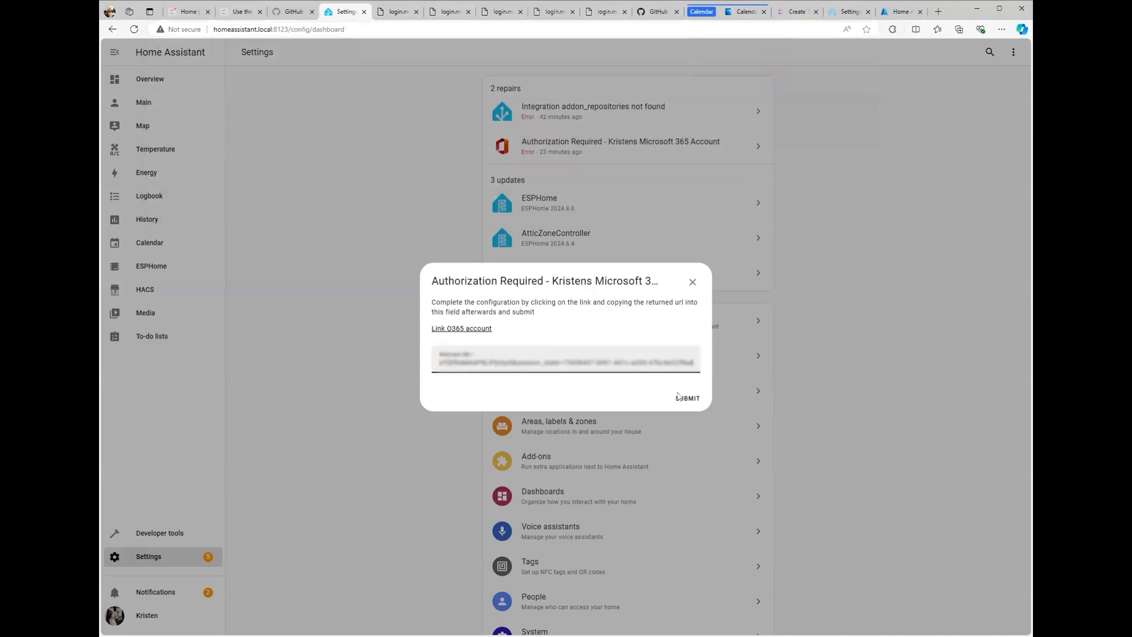
click(688, 399)
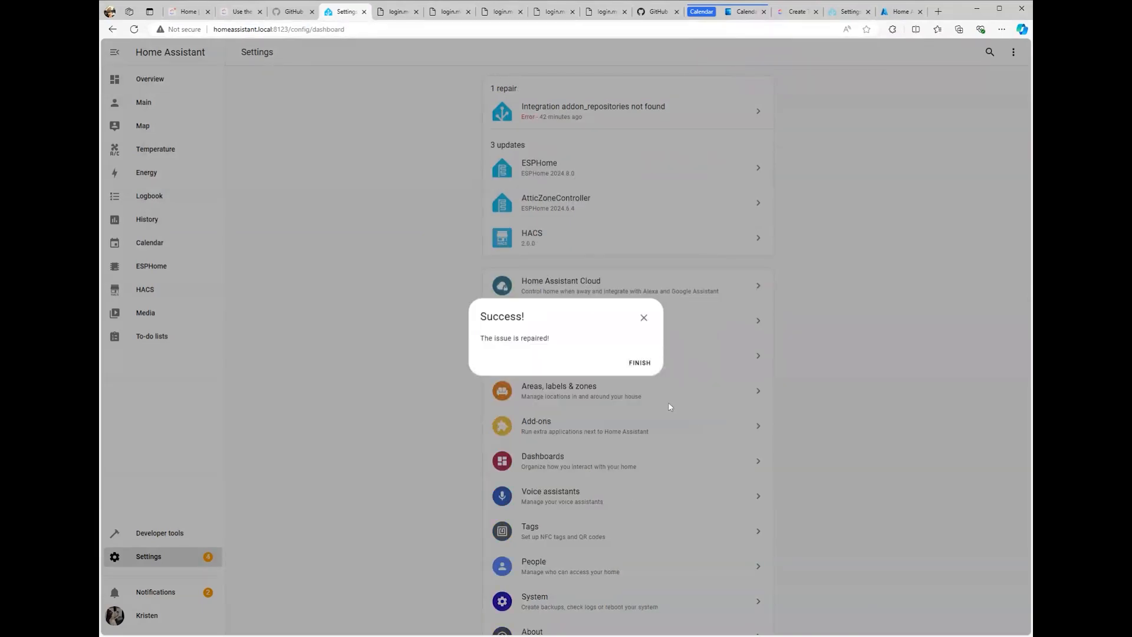
click(648, 362)
Step: Check the calendar entities in the Entities list, then open the Calendar view showing August 2024 events
scroll(597, 556, down, 1)
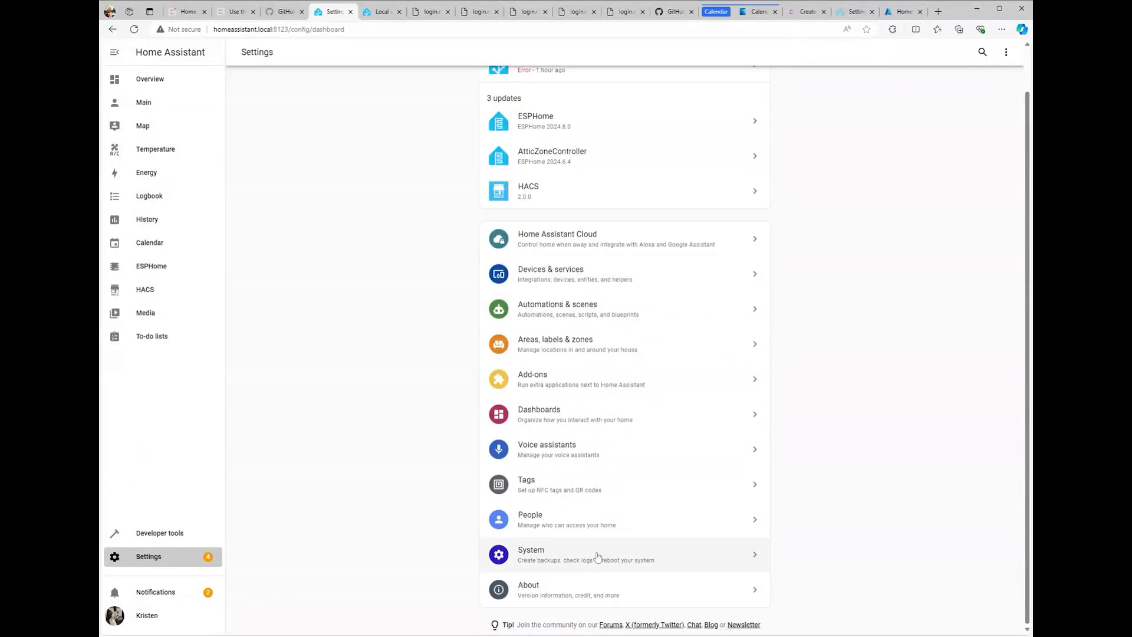
click(586, 277)
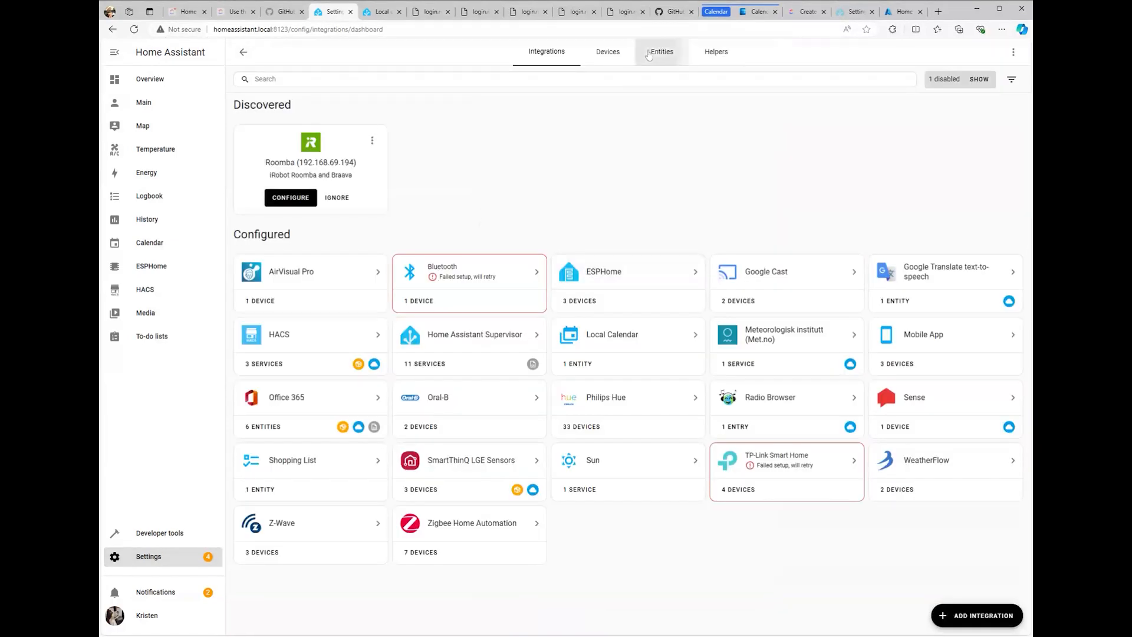
click(662, 54)
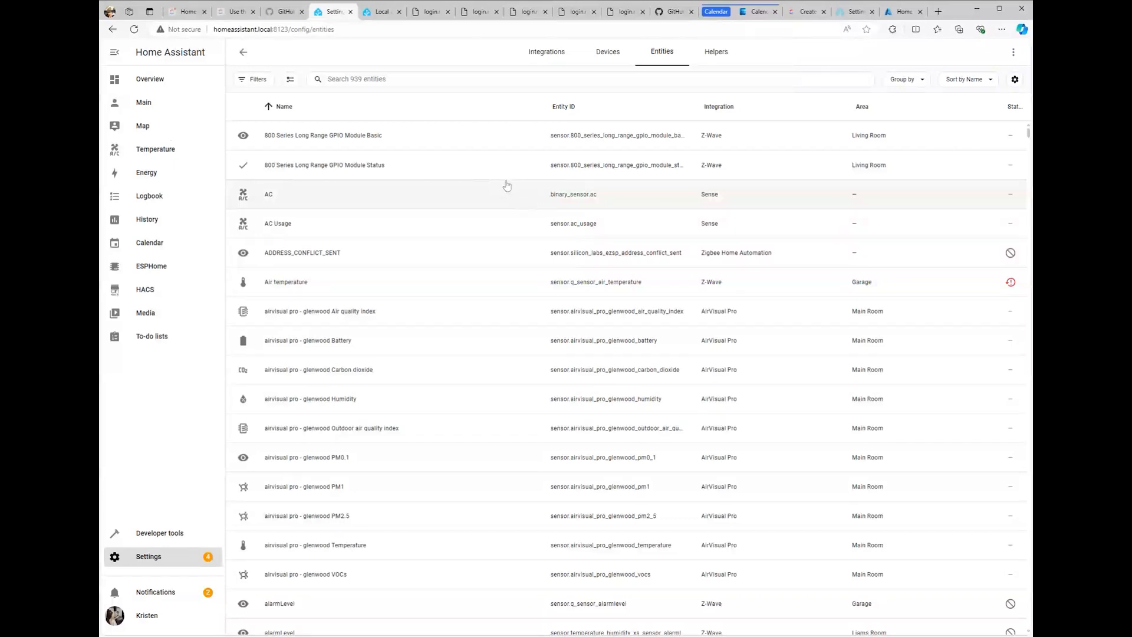
click(416, 79)
text(cale)
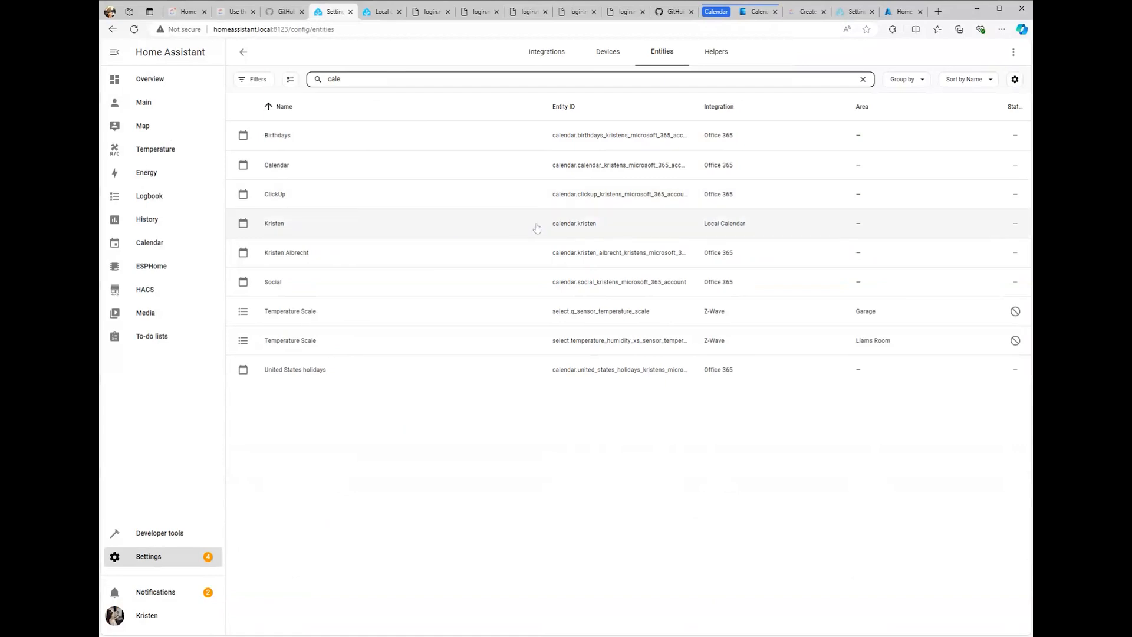
click(150, 242)
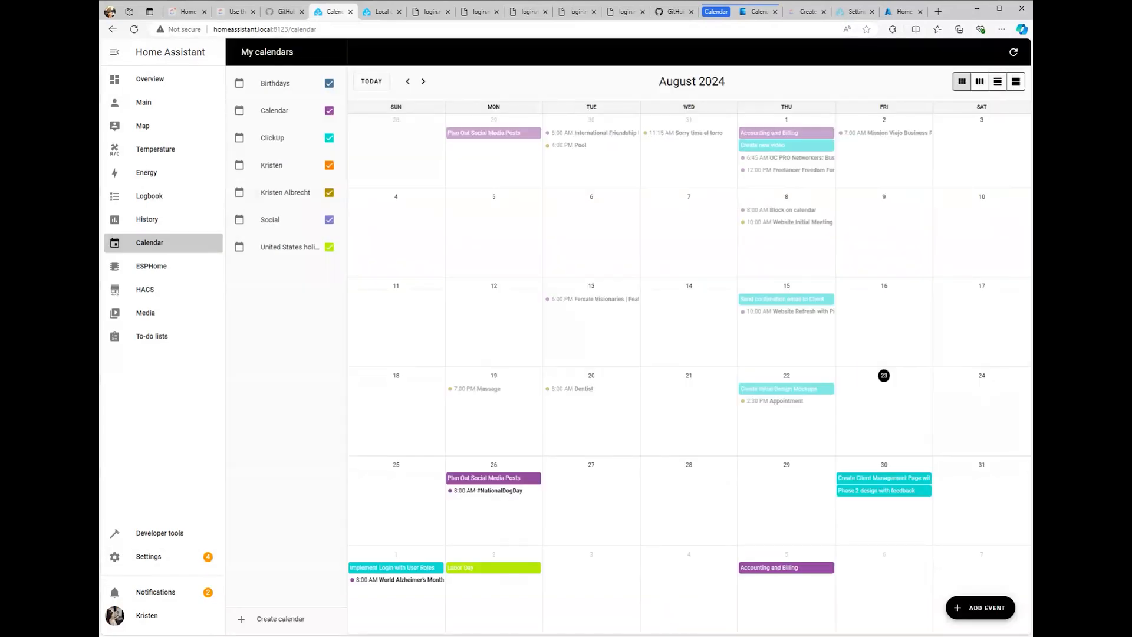